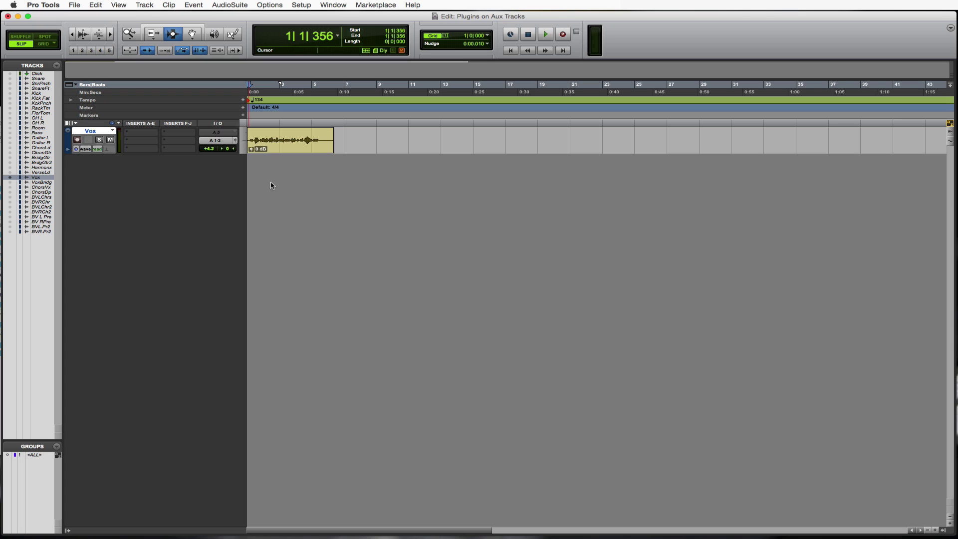
# Step: Listen to the unprocessed vocal clip on the Vox track from the session start
pyautogui.press('super+bracketright')
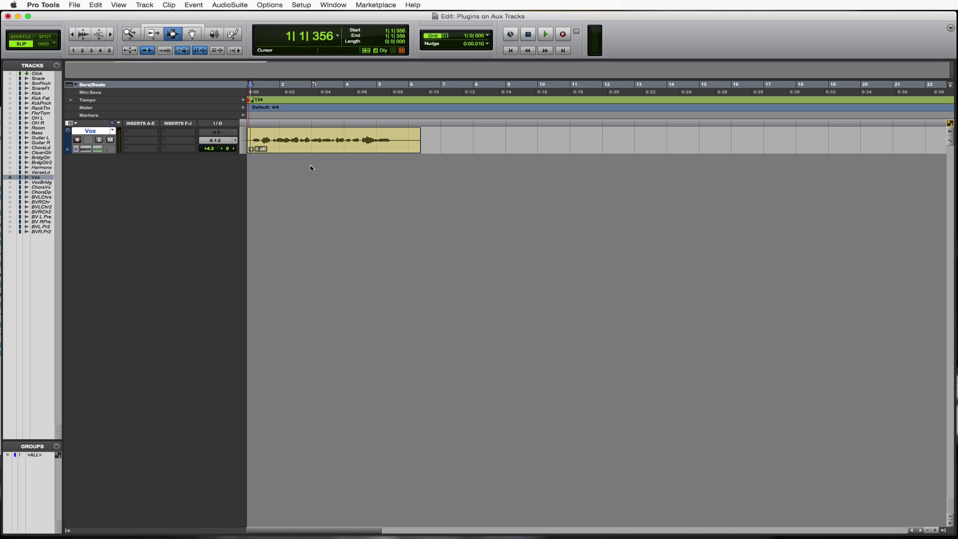
pyautogui.press('space')
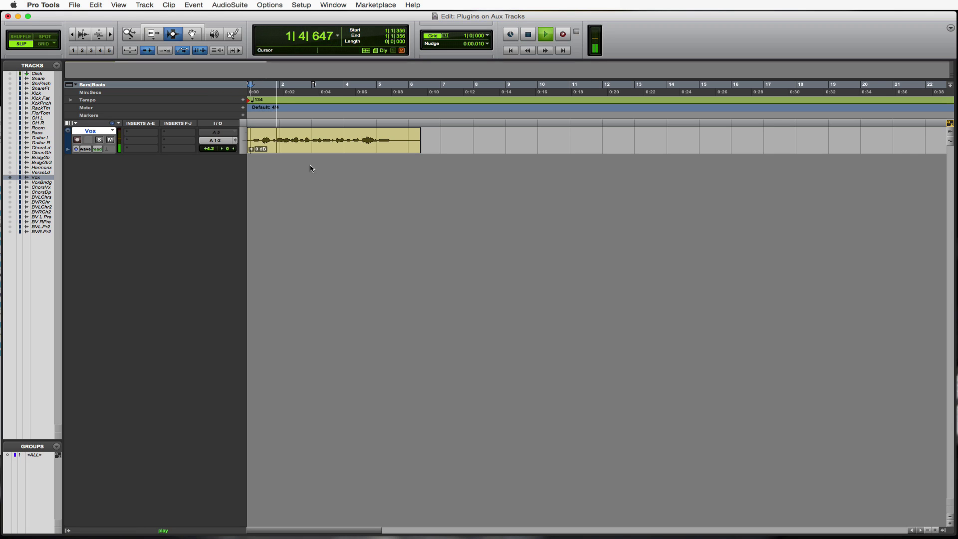
pyautogui.press('space')
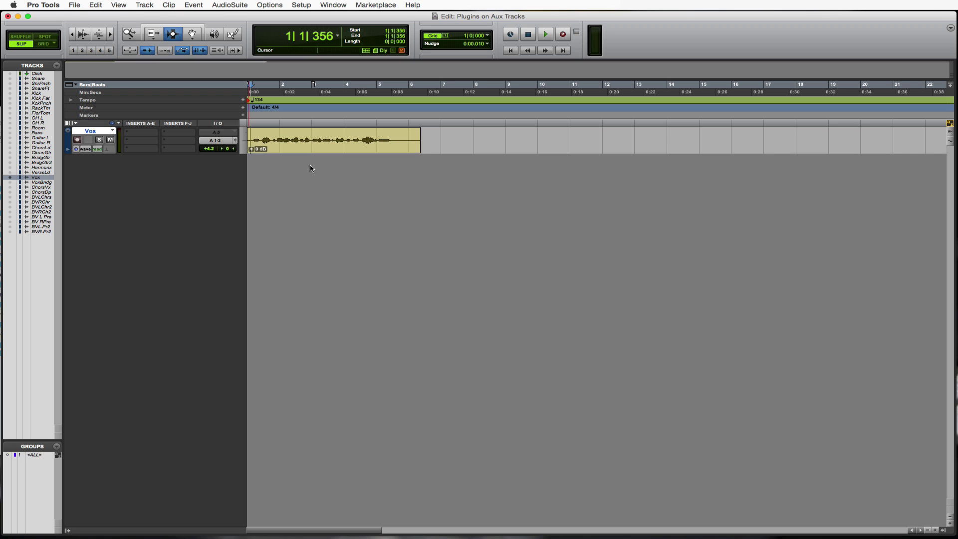
pyautogui.click(131, 135)
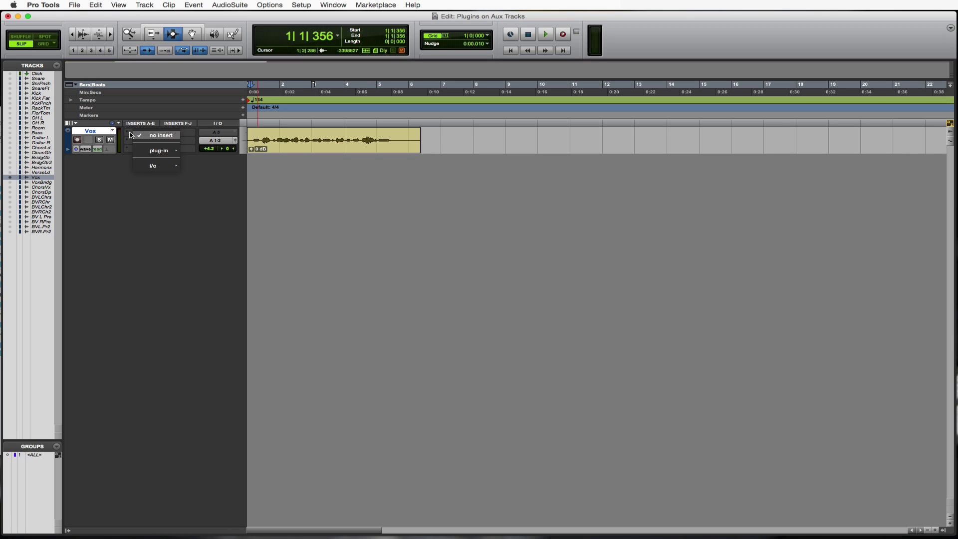
pyautogui.moveTo(160, 150)
pyautogui.moveTo(214, 176)
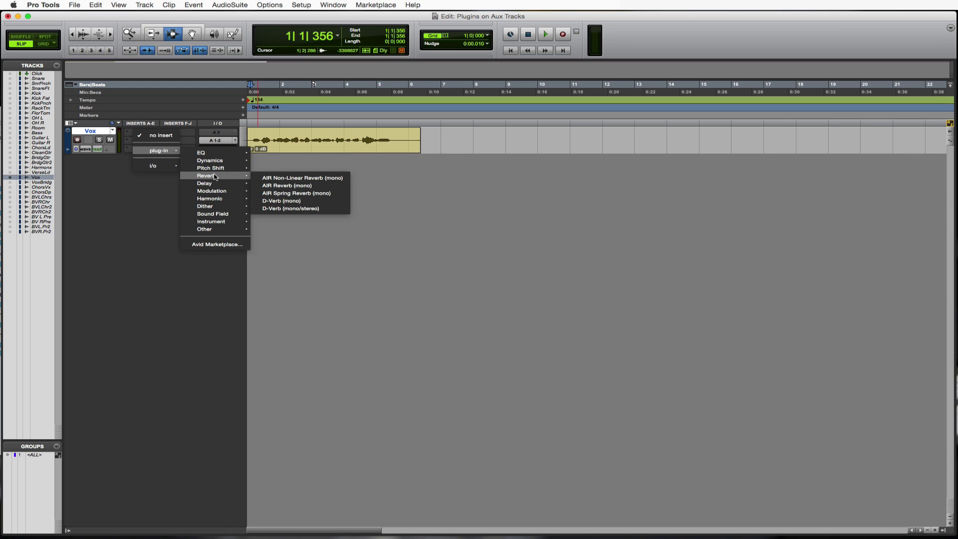
pyautogui.click(480, 181)
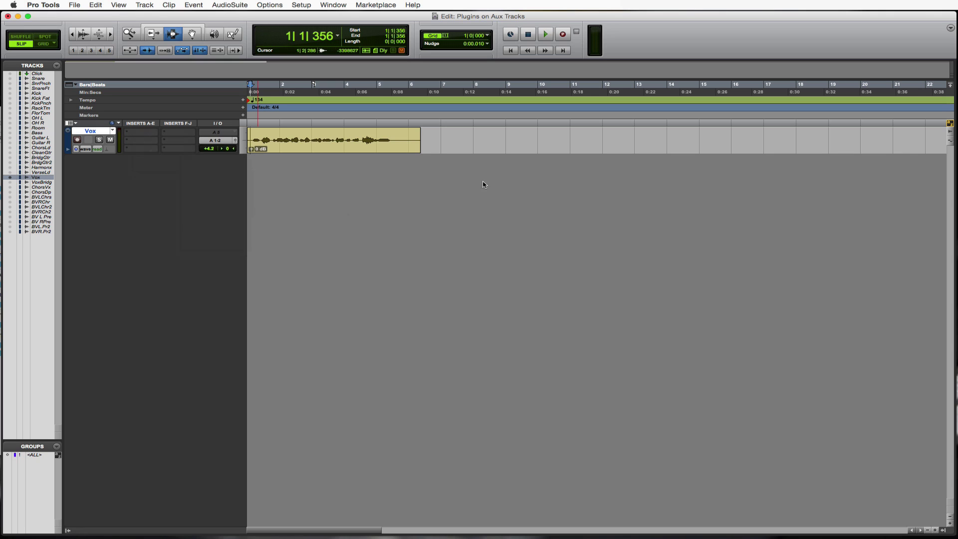
# Step: Increase the Vox track's height and create one new stereo Aux Input track below it
pyautogui.moveTo(105, 152); pyautogui.dragTo(102, 169)
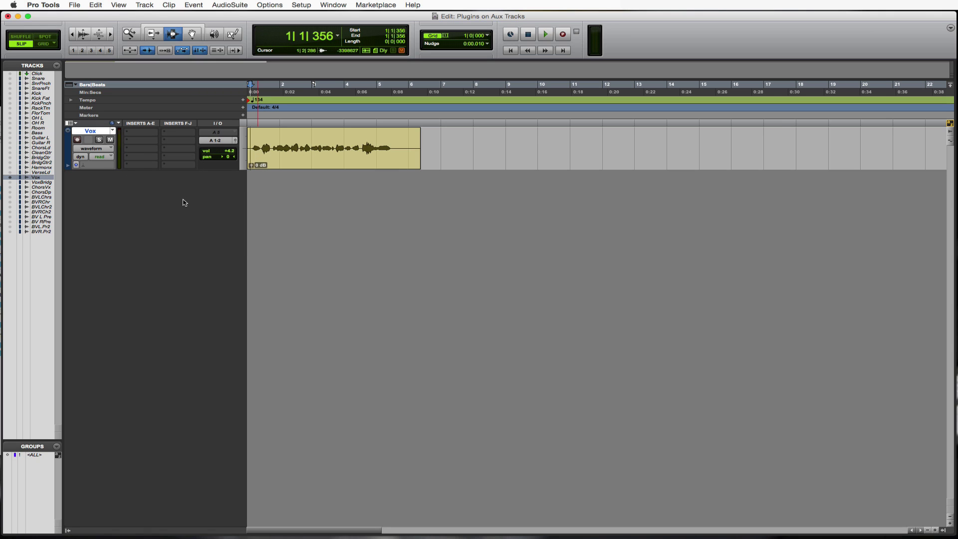
pyautogui.click(144, 4)
pyautogui.click(160, 18)
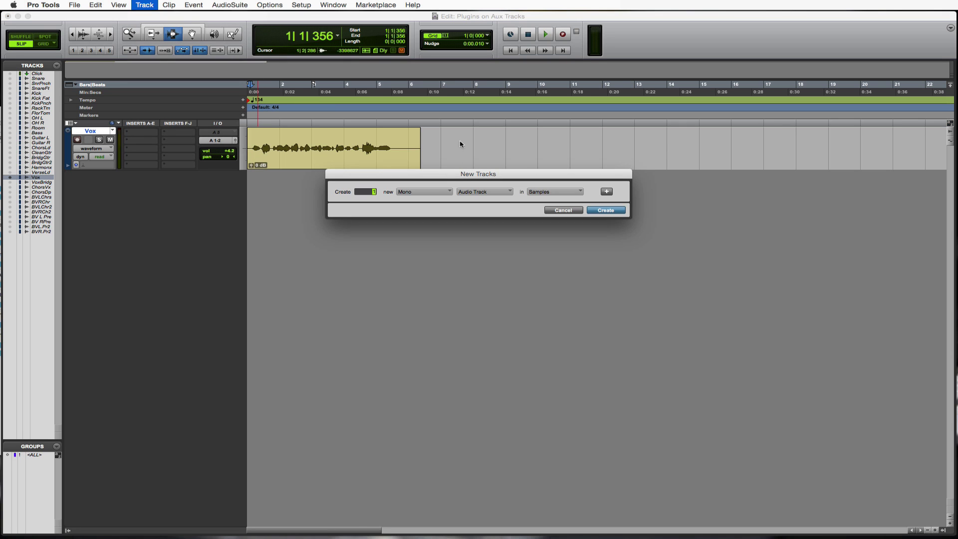
pyautogui.click(432, 194)
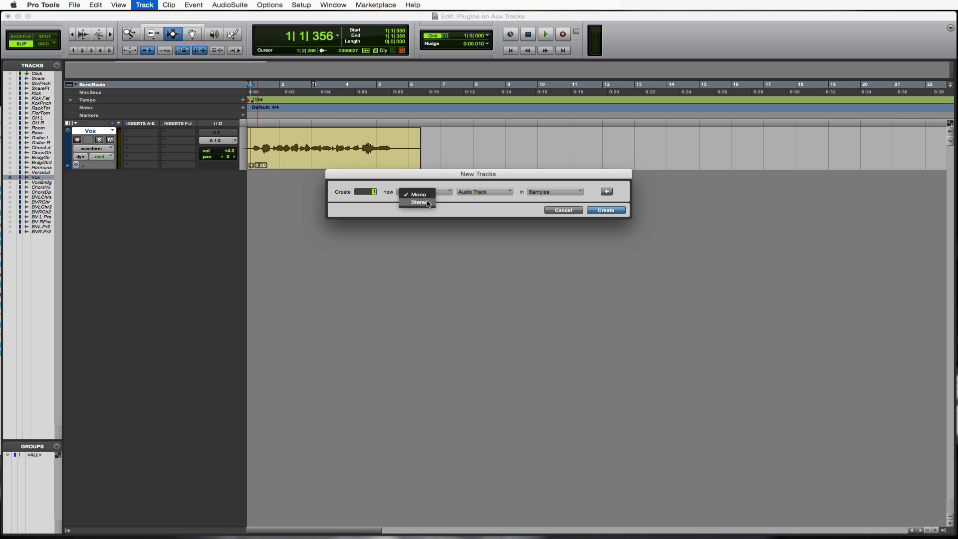
pyautogui.click(426, 202)
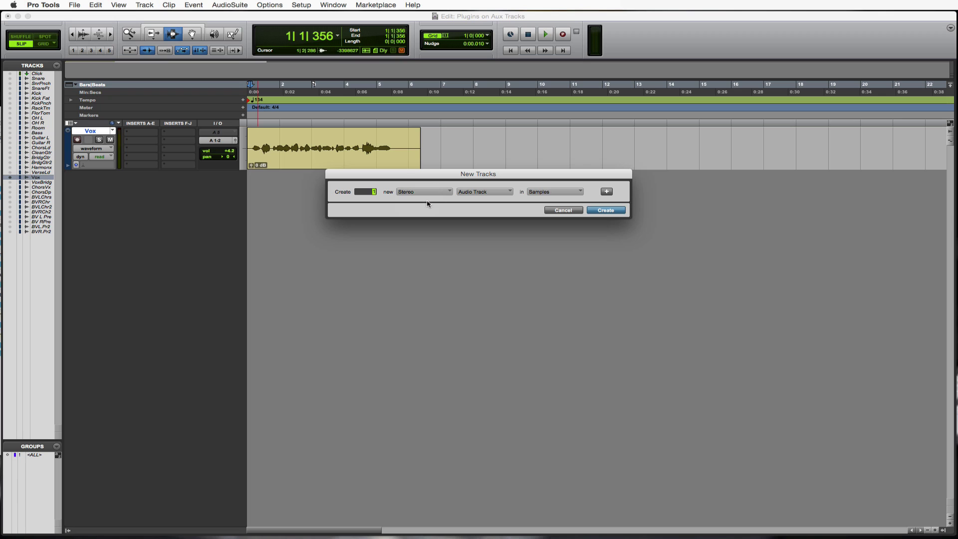
pyautogui.click(508, 193)
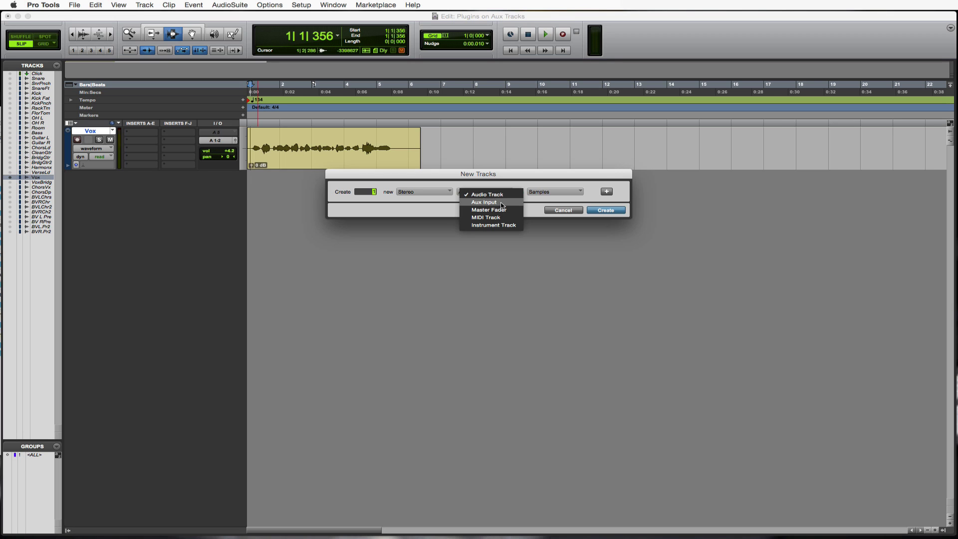
pyautogui.click(494, 203)
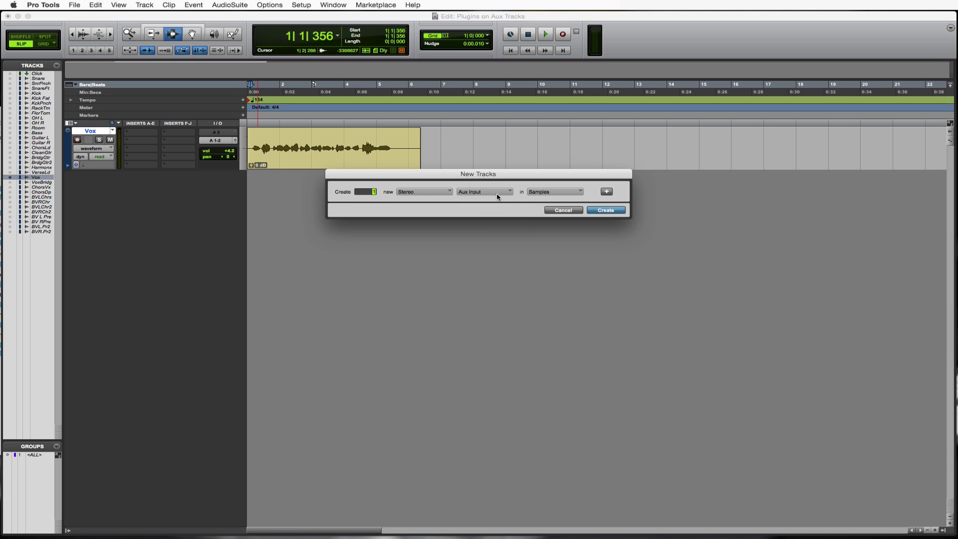
pyautogui.click(614, 210)
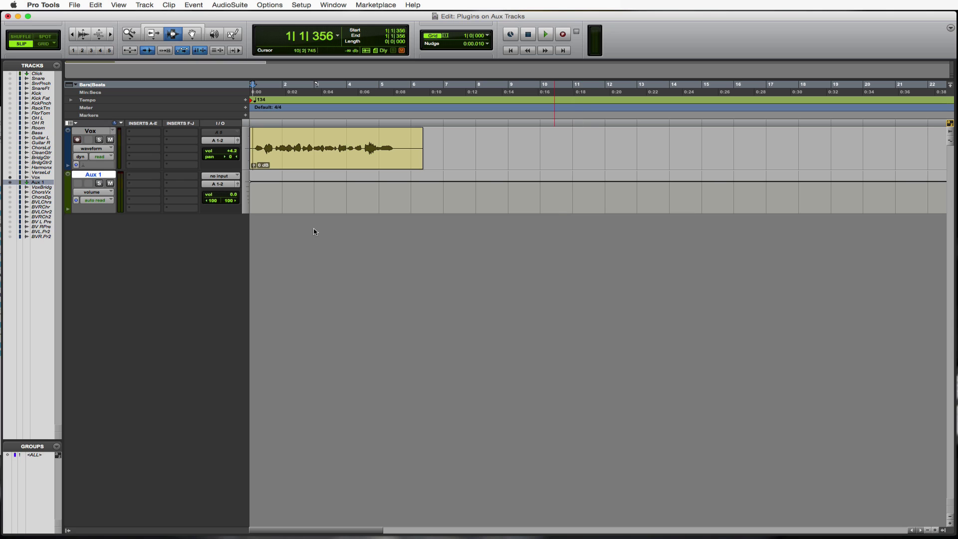
# Step: Rename the new aux track as Vox Reverb
pyautogui.doubleClick(103, 175)
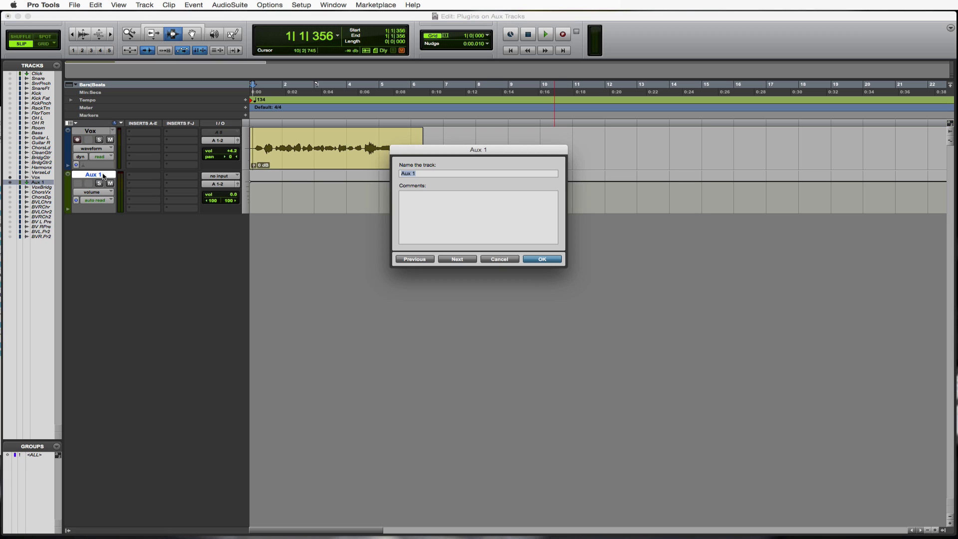
pyautogui.write('Vox Reverb')
pyautogui.press('Return')
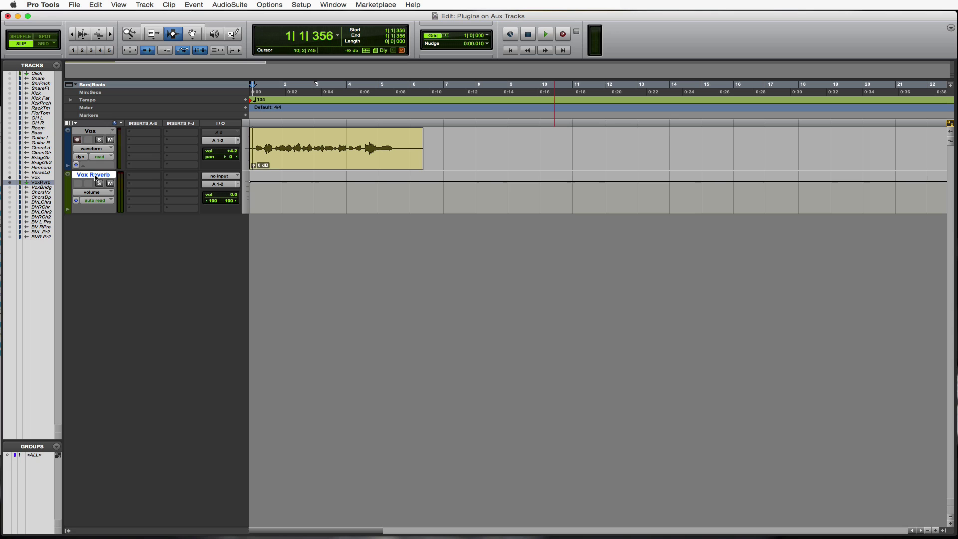
# Step: Insert the multichannel D-Verb (stereo) reverb on the Vox Reverb track's first insert slot and close its plug-in window
pyautogui.click(132, 178)
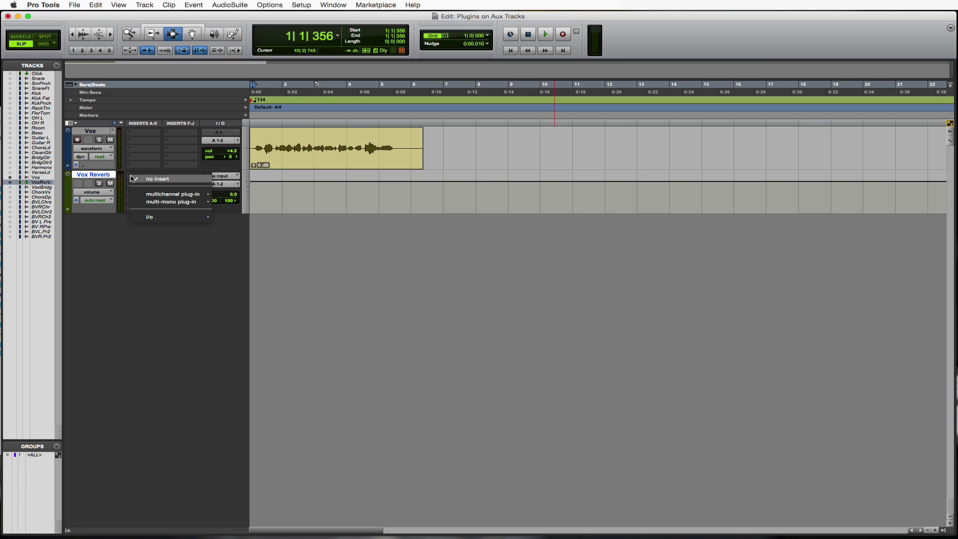
pyautogui.moveTo(161, 194)
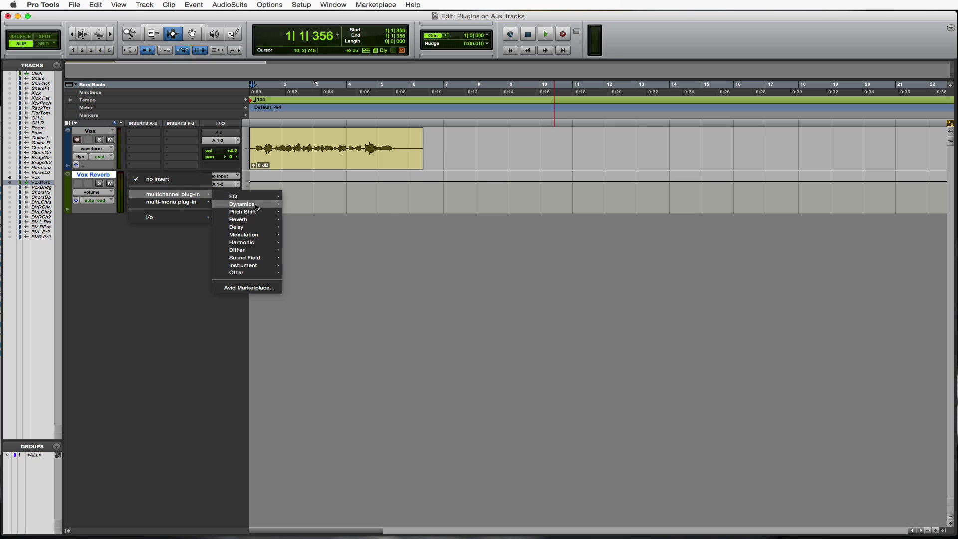
pyautogui.moveTo(253, 208)
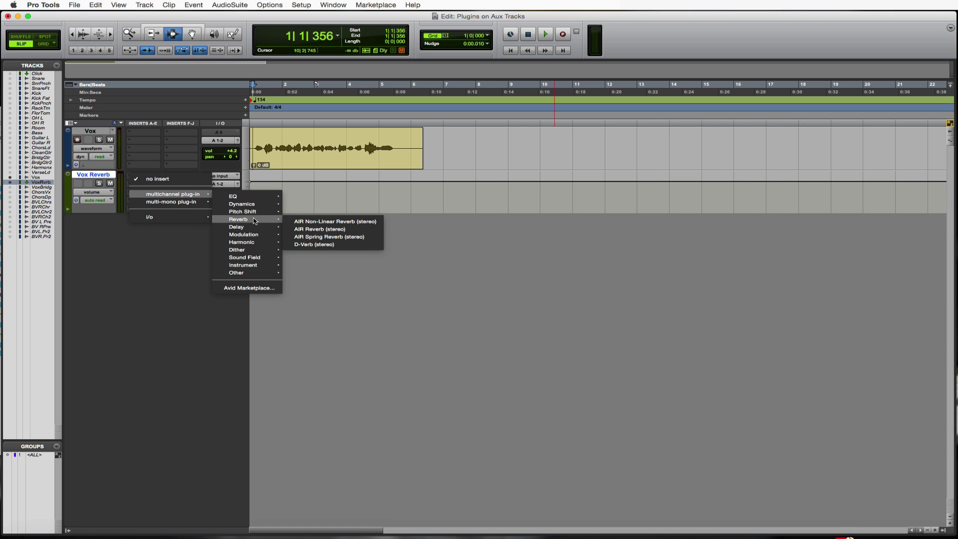
pyautogui.click(344, 245)
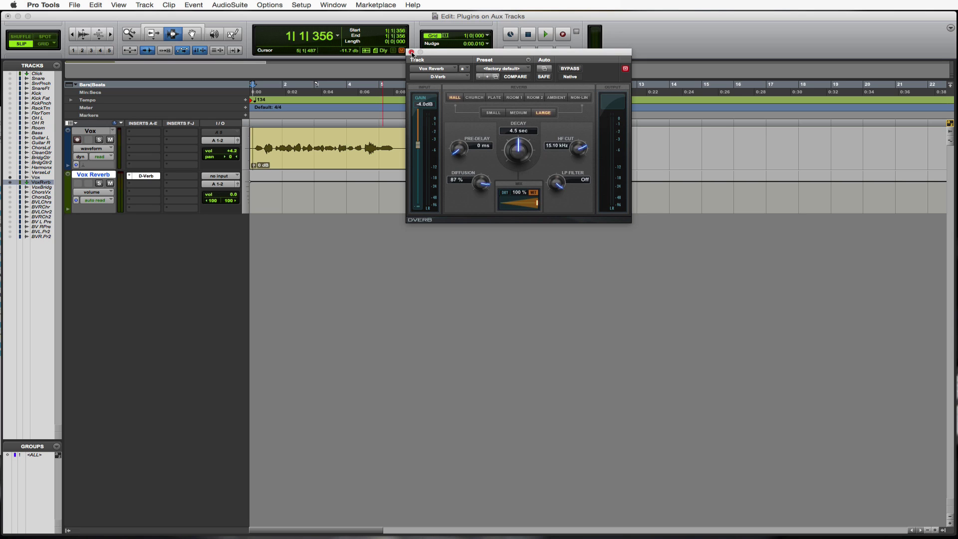
pyautogui.click(411, 52)
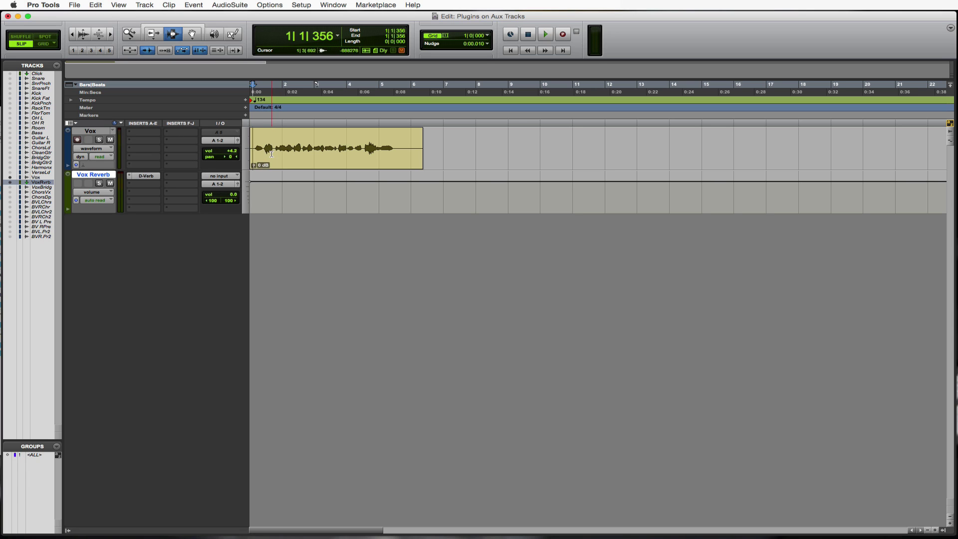
# Step: Route the Vox track's output to bus 1-2 (Stereo)
pyautogui.click(218, 141)
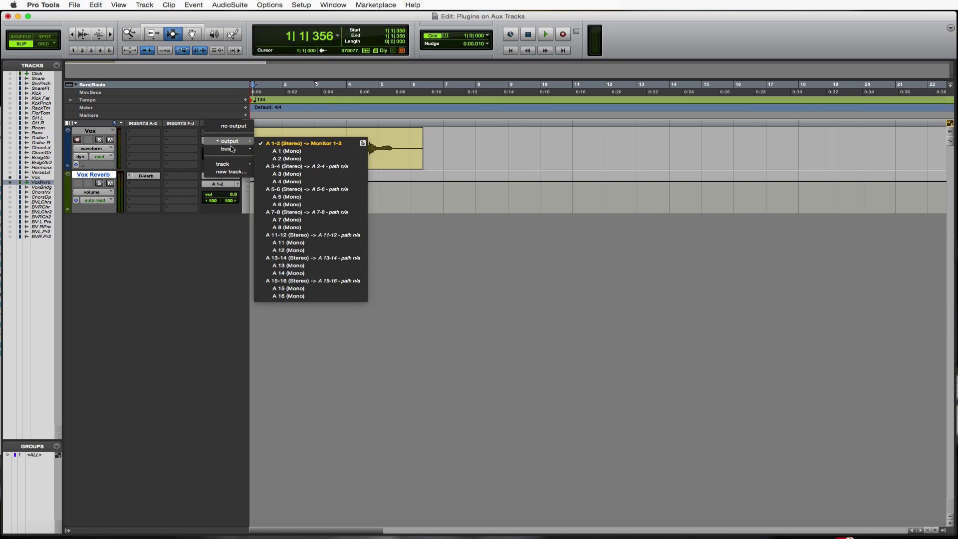
pyautogui.moveTo(232, 149)
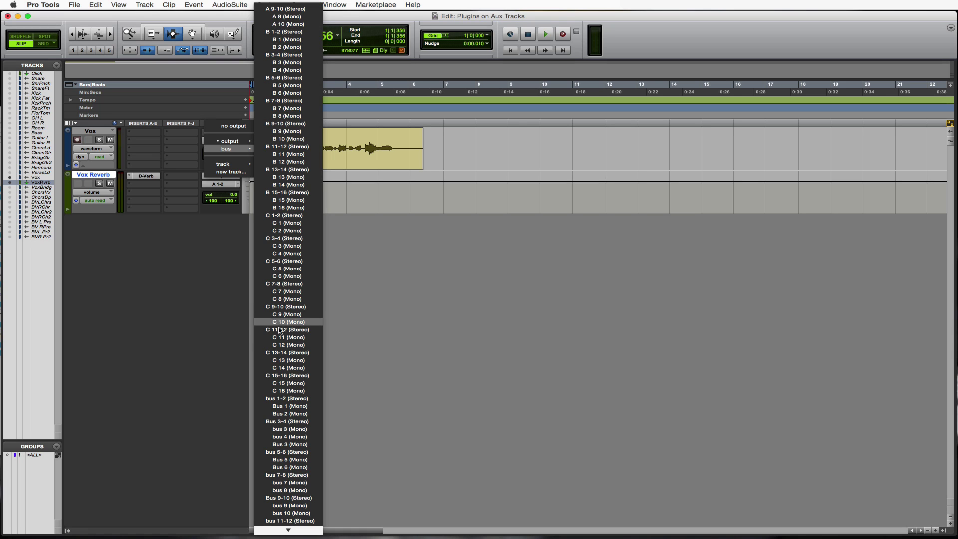
pyautogui.click(301, 399)
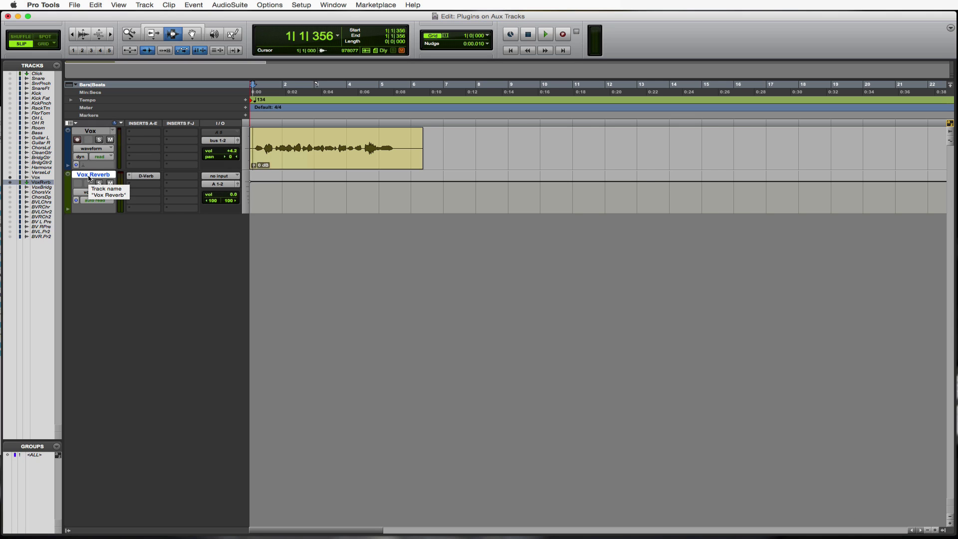
# Step: Set the Vox Reverb track's input to bus 1-2 (Stereo) and play the vocal through the reverb
pyautogui.click(226, 178)
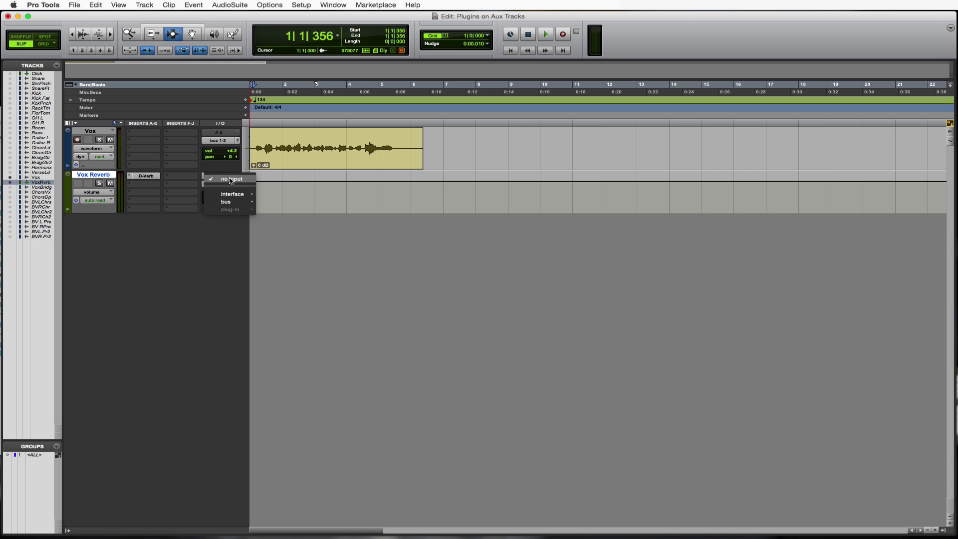
pyautogui.moveTo(230, 202)
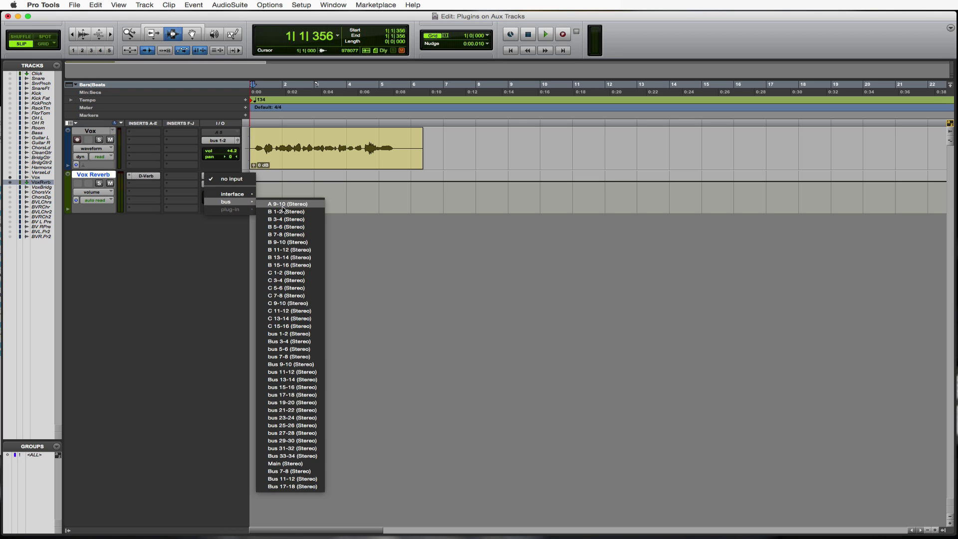
pyautogui.click(289, 334)
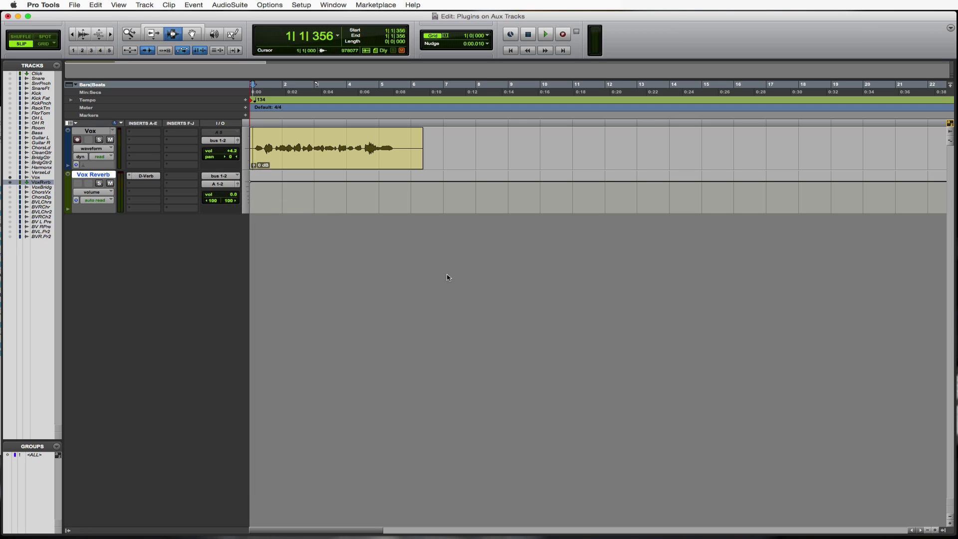
pyautogui.press('space')
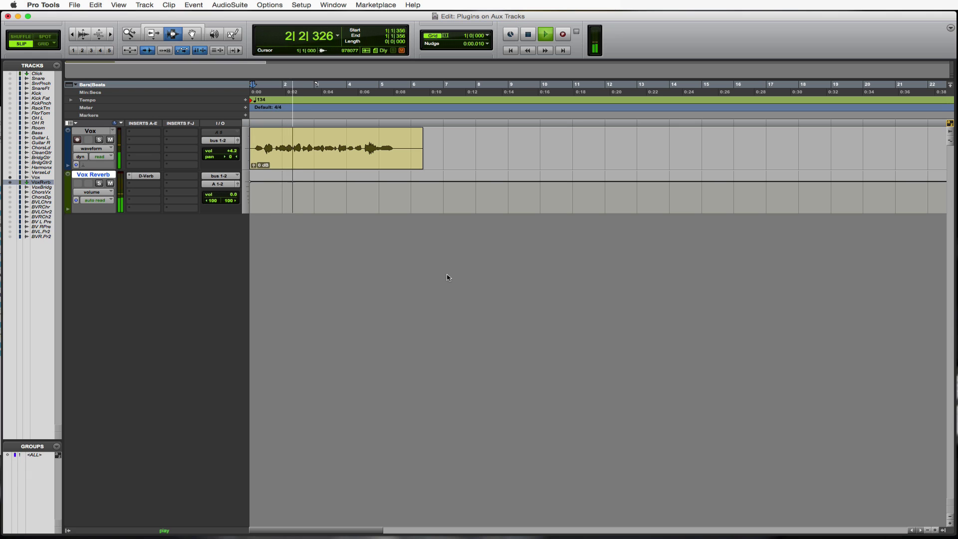
pyautogui.press('space')
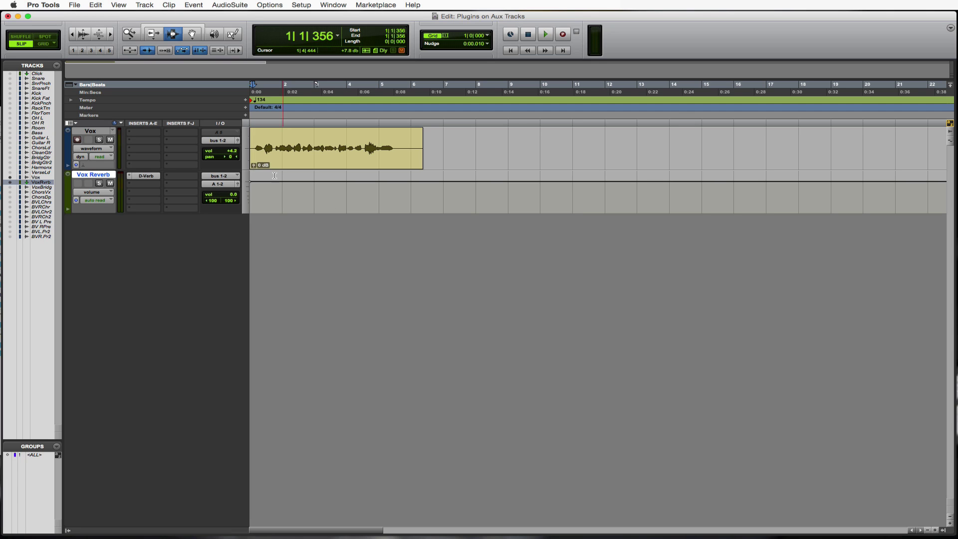
# Step: Route the Vox track's output back to A 1-2 (Stereo)
pyautogui.click(218, 141)
pyautogui.moveTo(220, 144)
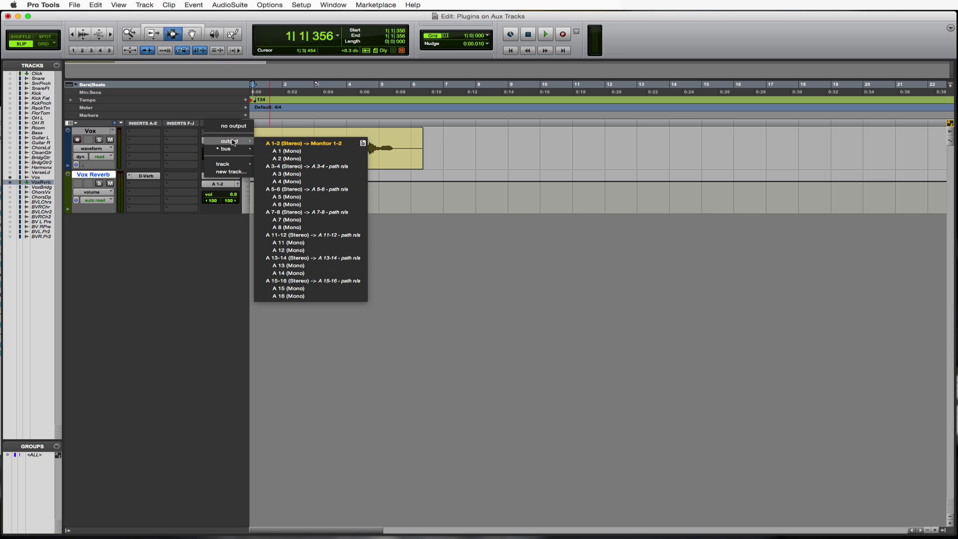
pyautogui.click(333, 146)
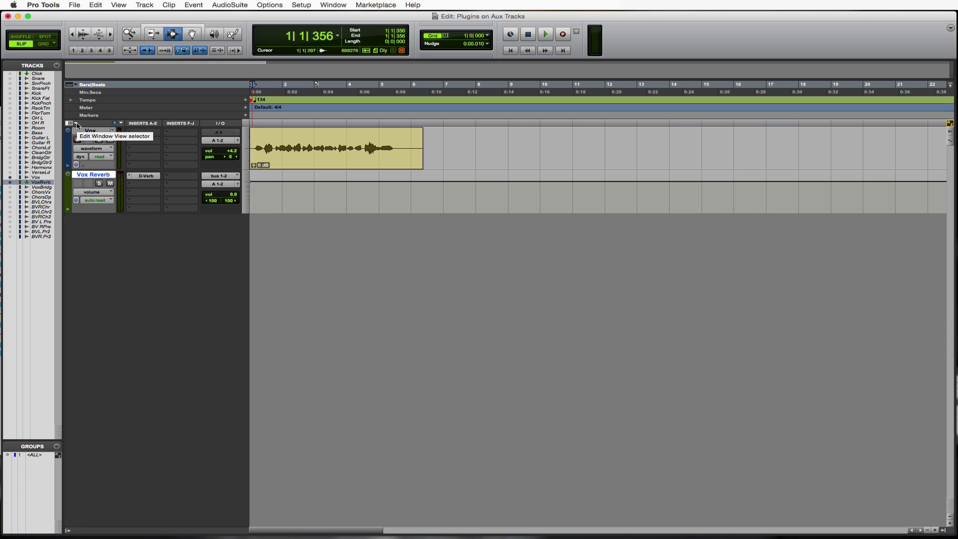
# Step: Show the Sends A-E column and add a send from the Vox track to bus 1-2 (Stereo), with its fader reset to the default level
pyautogui.click(77, 124)
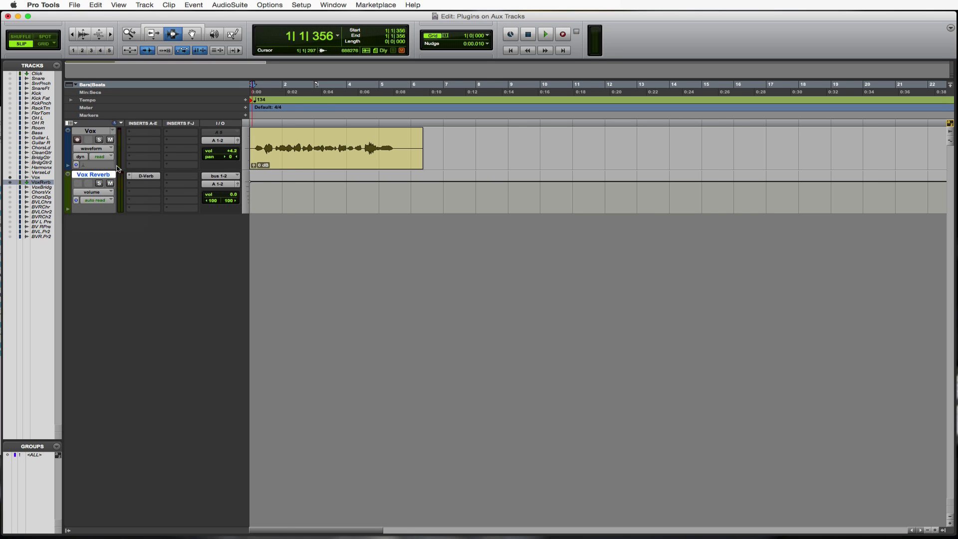
pyautogui.click(114, 169)
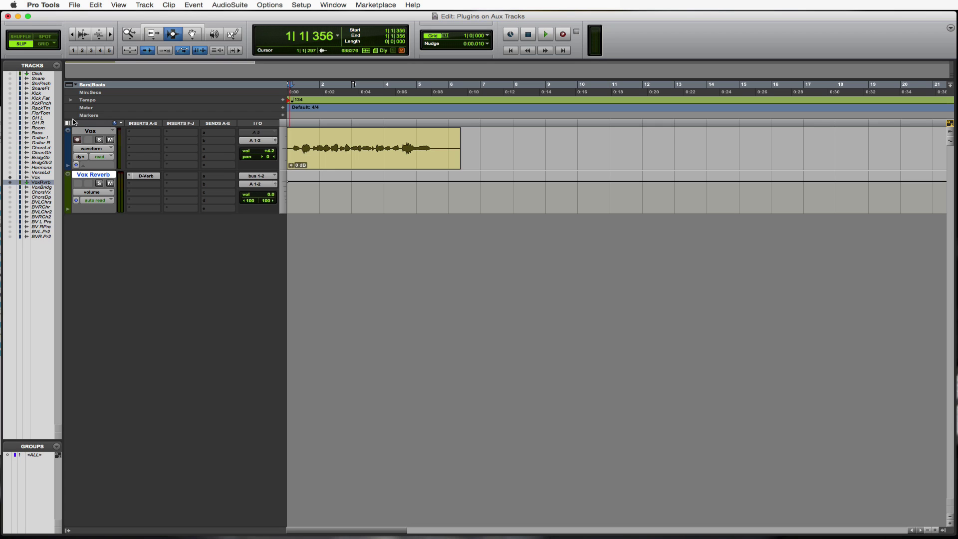
pyautogui.click(210, 134)
pyautogui.moveTo(232, 160)
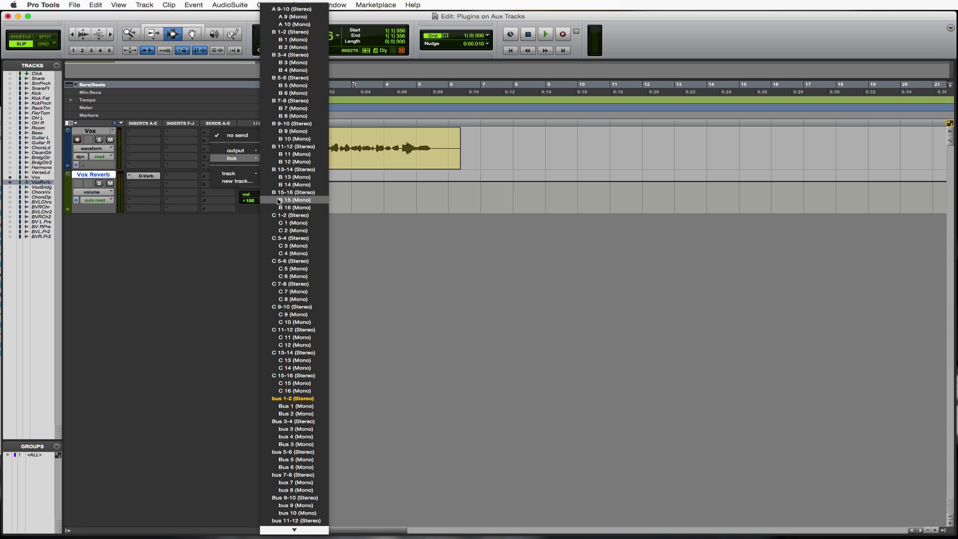
pyautogui.click(294, 401)
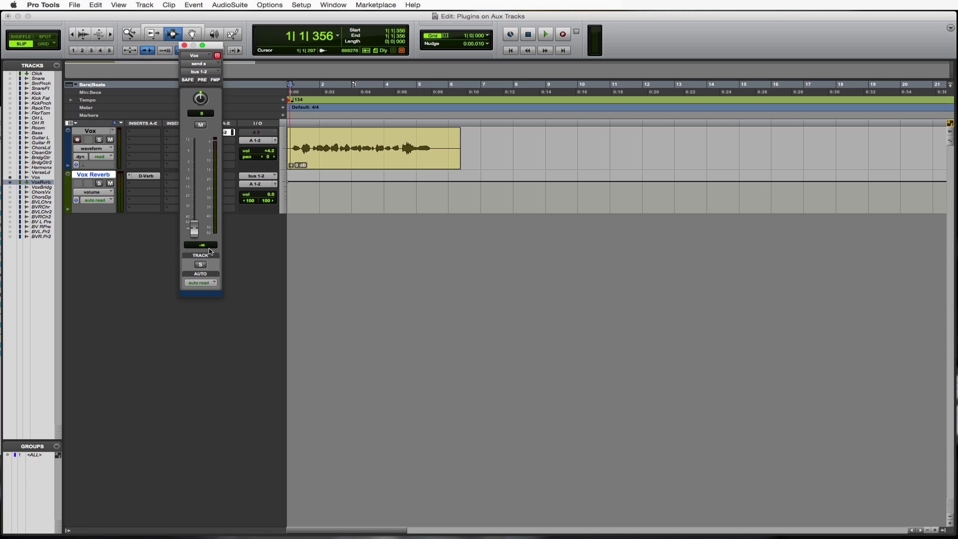
pyautogui.keyDown('alt'); pyautogui.click(191, 225); pyautogui.keyUp('alt')
pyautogui.click(185, 45)
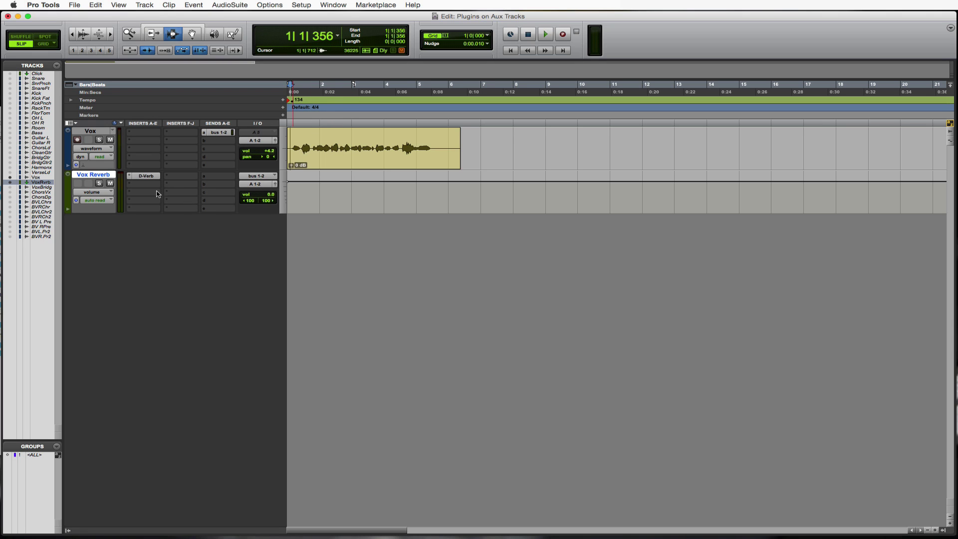
# Step: Check the wet/dry mix of the D-Verb on the Vox Reverb track and close the plug-in window
pyautogui.click(321, 198)
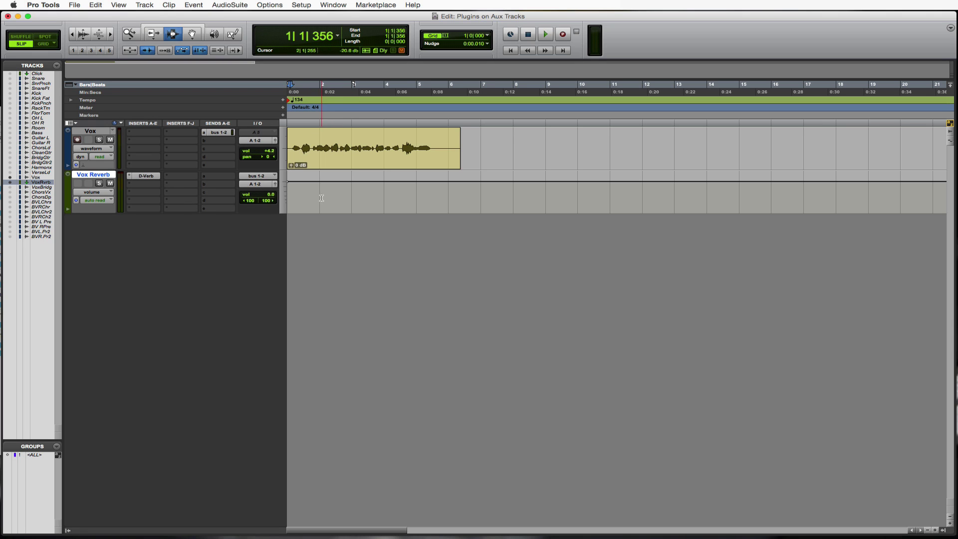
pyautogui.click(150, 177)
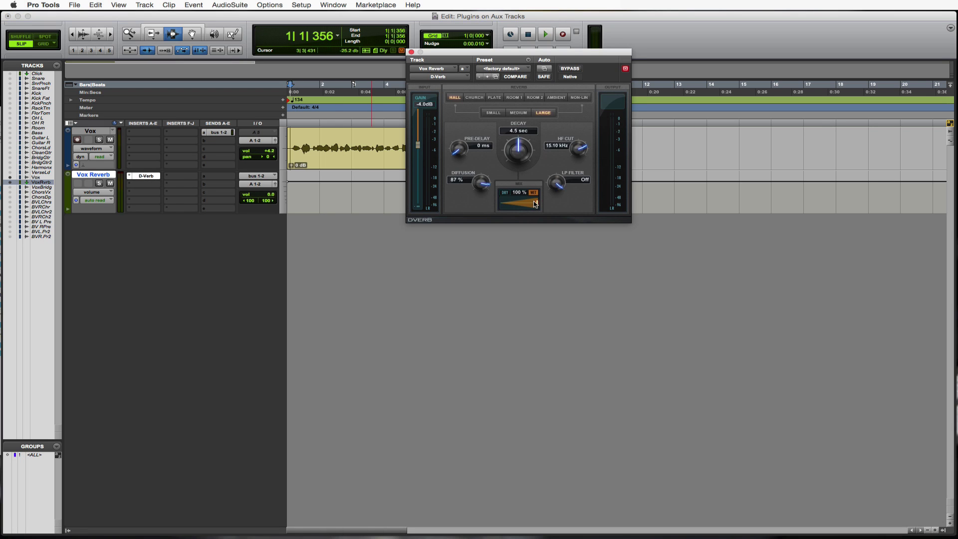
pyautogui.click(411, 52)
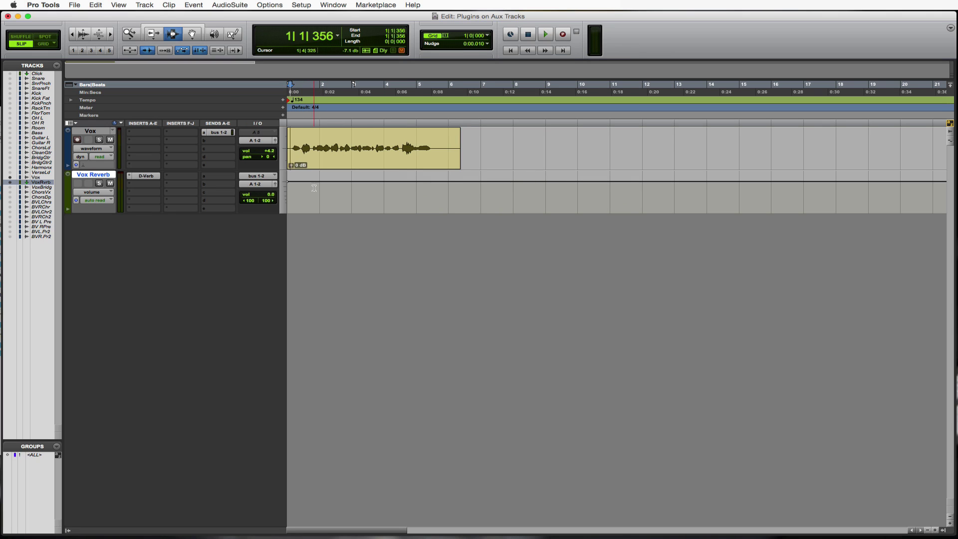
# Step: Lower the Vox track's bus 1-2 send fader, reset it to its default level and close the send window
pyautogui.click(222, 133)
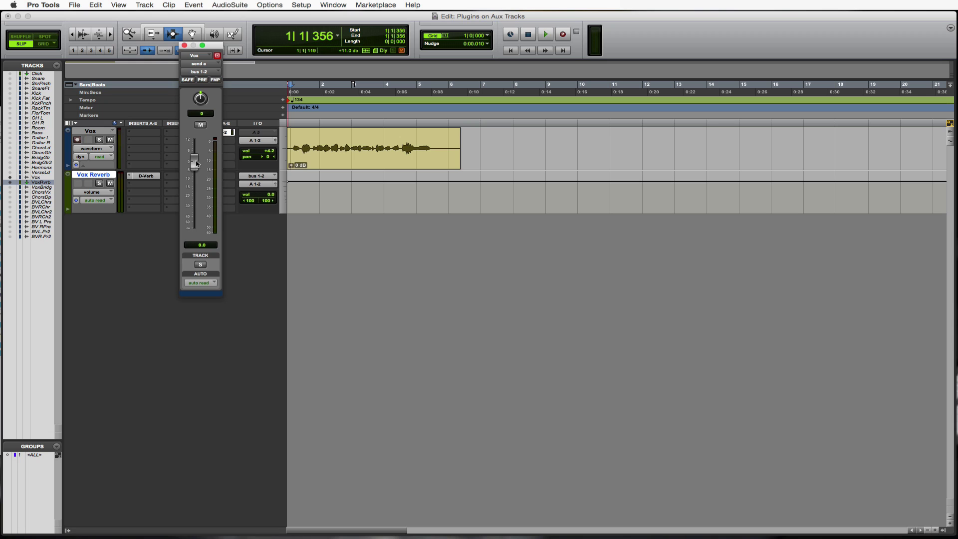
pyautogui.moveTo(195, 164)
pyautogui.mouseDown()
pyautogui.moveTo(195, 149)
pyautogui.moveTo(198, 183)
pyautogui.mouseUp()
pyautogui.keyDown('alt'); pyautogui.click(194, 184); pyautogui.keyUp('alt')
pyautogui.click(185, 45)
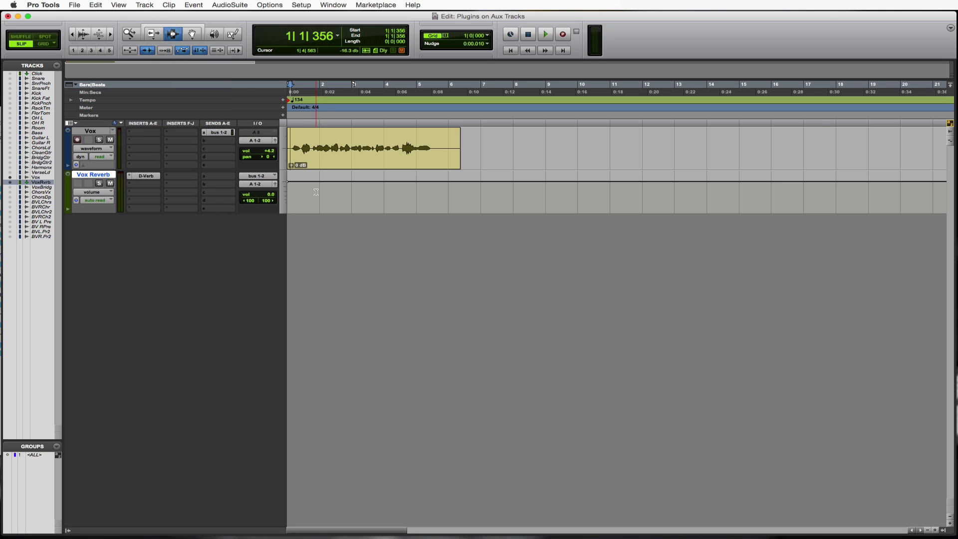
# Step: Compare playback of the vocal with the Vox Reverb track active and muted, leaving the track unmuted
pyautogui.press('space')
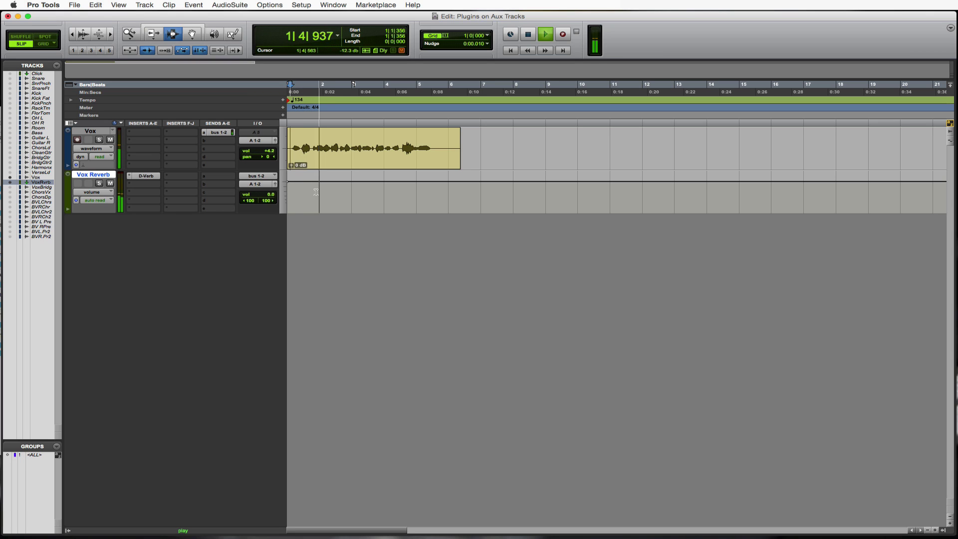
pyautogui.press('space')
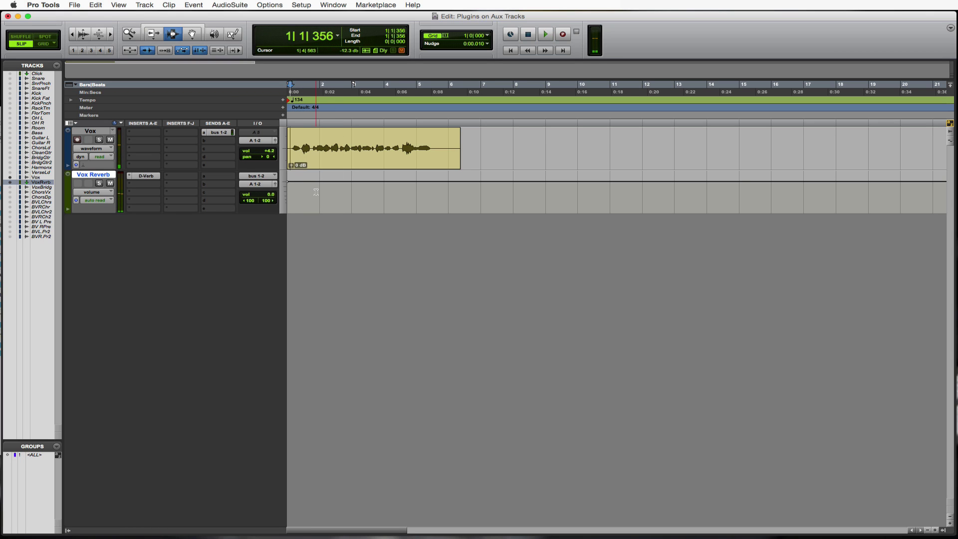
pyautogui.click(110, 183)
pyautogui.press('space')
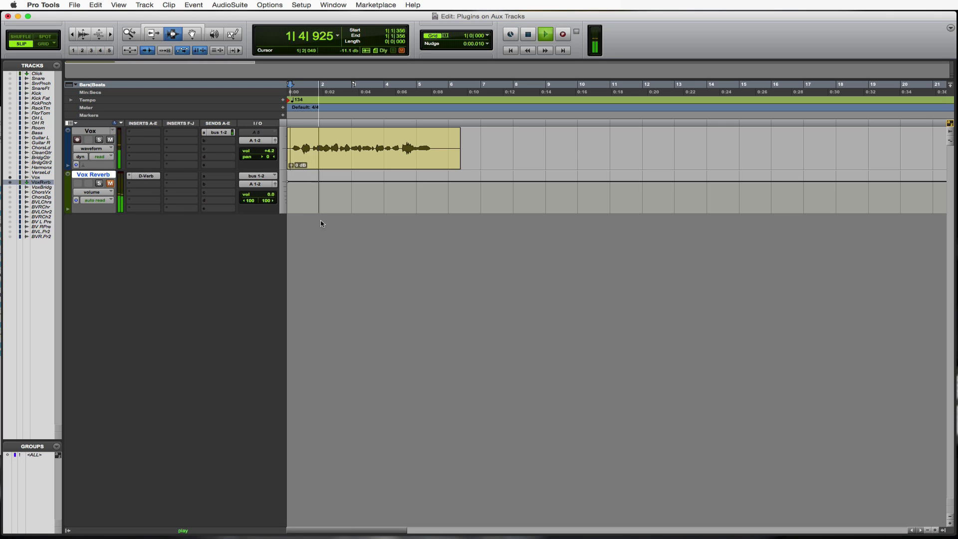
pyautogui.press('space')
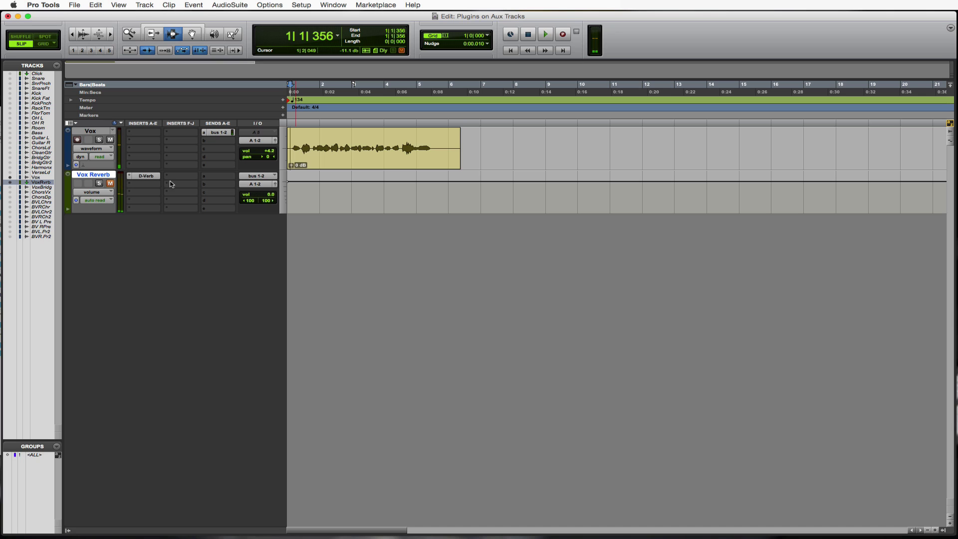
pyautogui.click(110, 184)
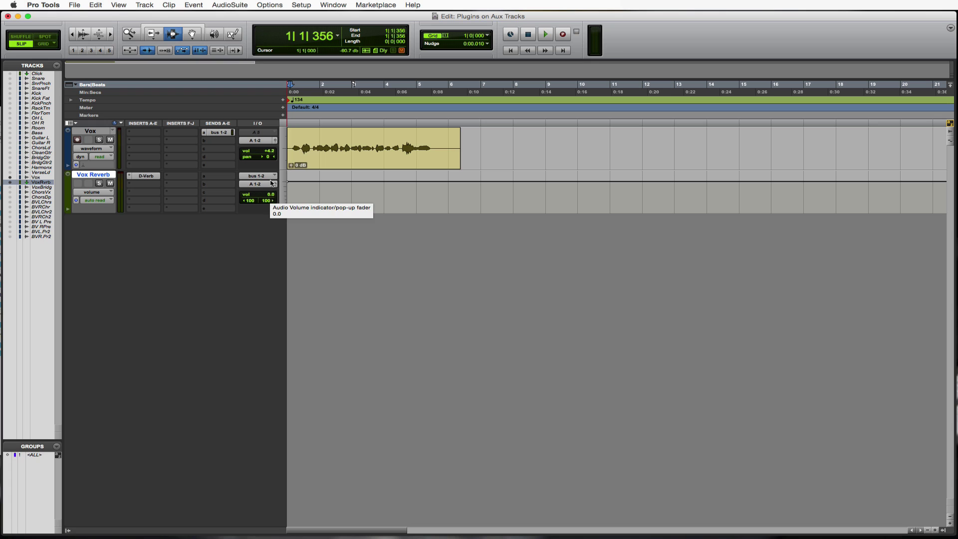
# Step: Pull the Vox Reverb track's volume fully down and, during playback, raise it to -7.3 dB
pyautogui.moveTo(270, 199); pyautogui.dragTo(260, 325)
pyautogui.press('space')
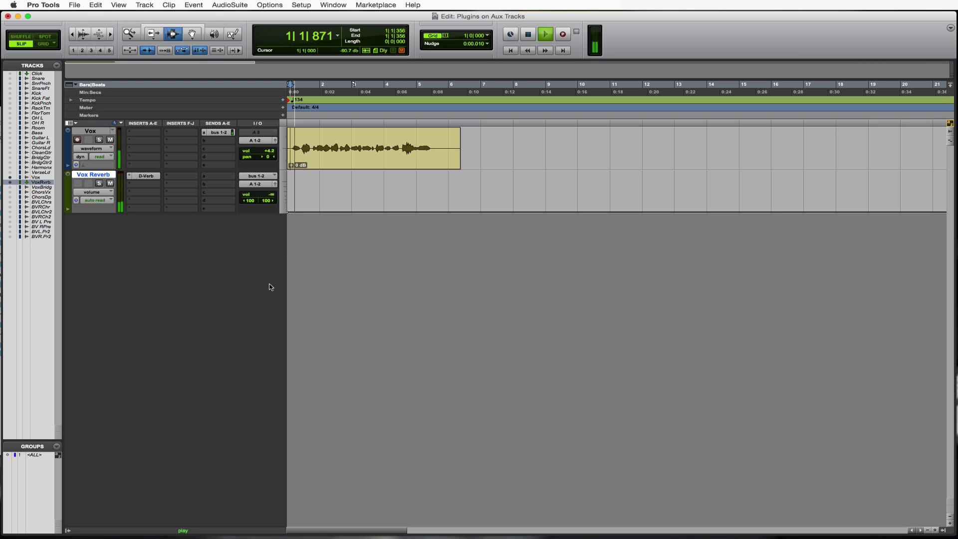
pyautogui.moveTo(274, 194); pyautogui.dragTo(274, 170)
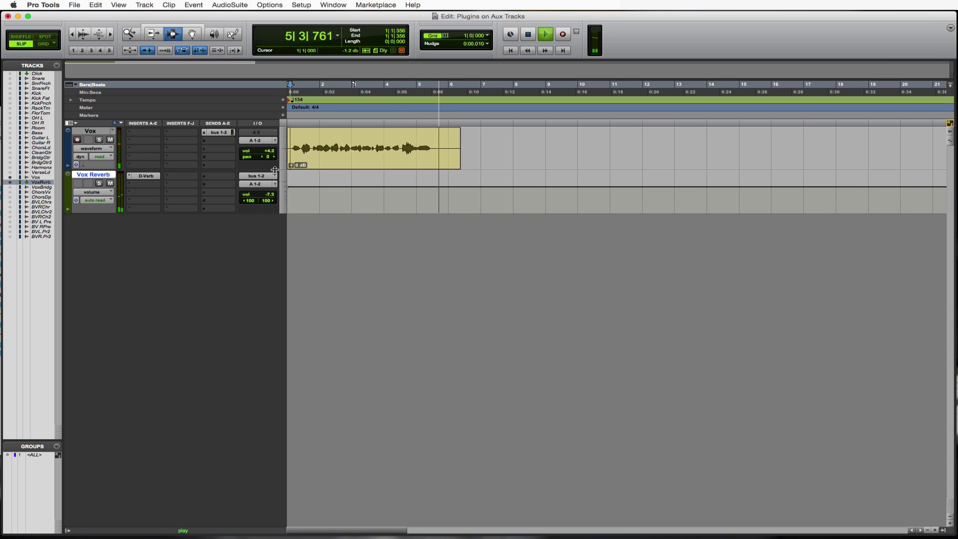
pyautogui.press('space')
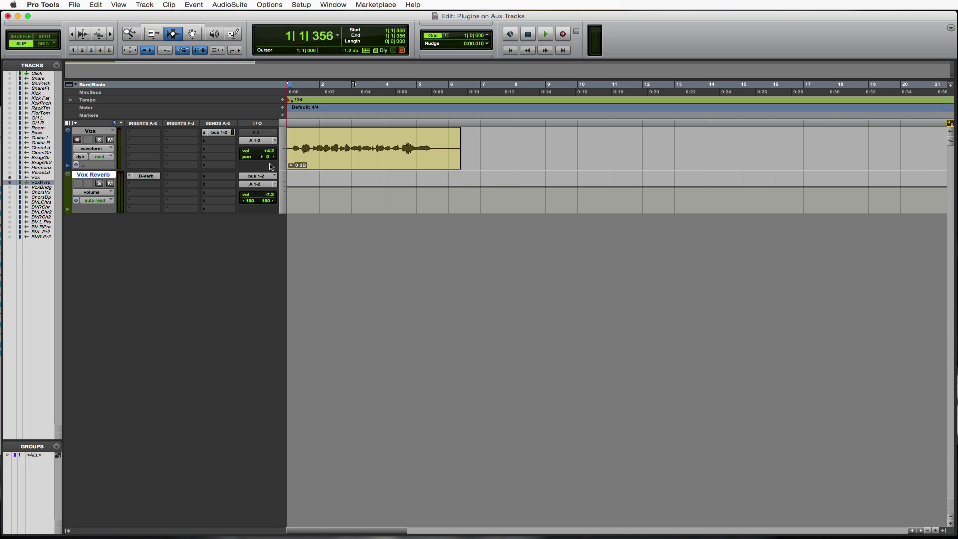
# Step: Adjust the Vox track's bus 1-2 send level to +0.4 dB and close the send window
pyautogui.click(221, 132)
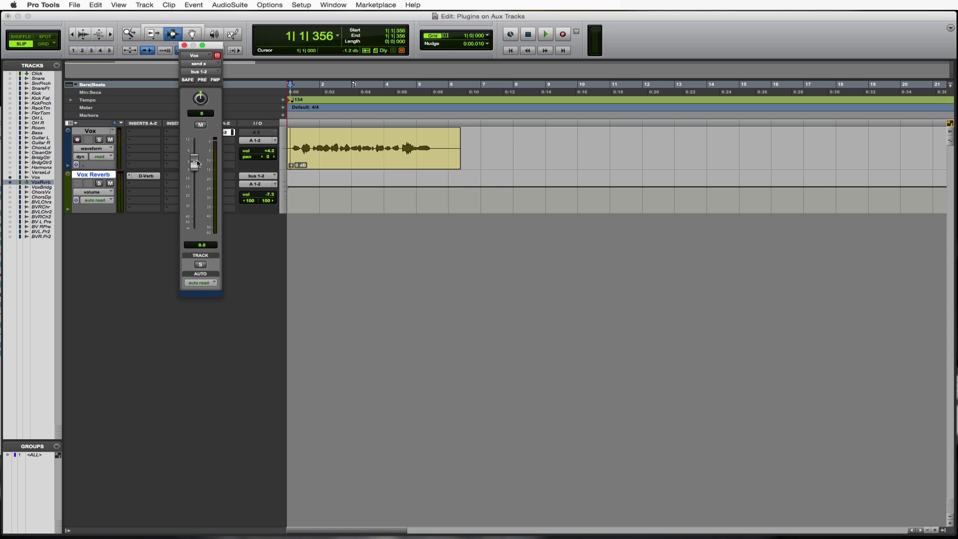
pyautogui.moveTo(198, 162)
pyautogui.mouseDown()
pyautogui.moveTo(197, 182)
pyautogui.moveTo(199, 162)
pyautogui.mouseUp()
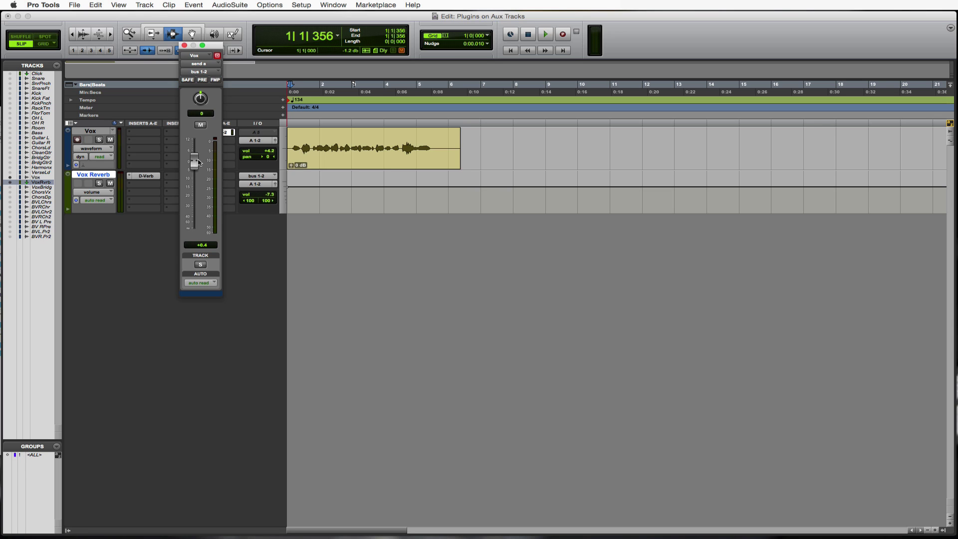
pyautogui.click(184, 45)
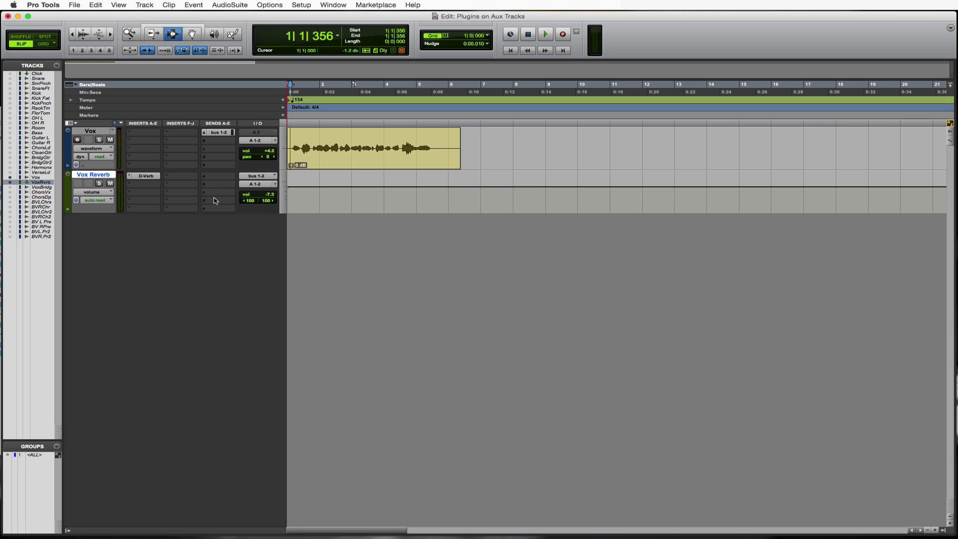
pyautogui.click(89, 132)
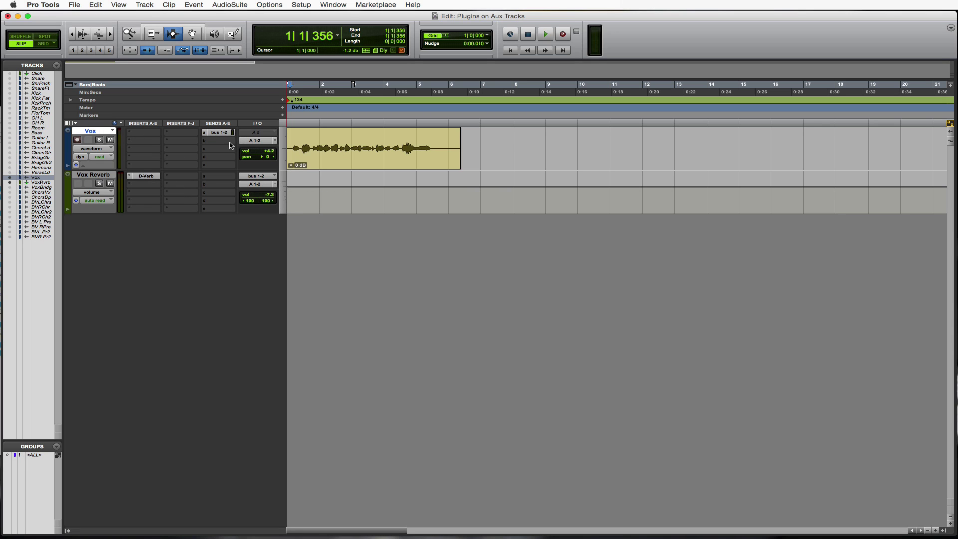
pyautogui.click(96, 175)
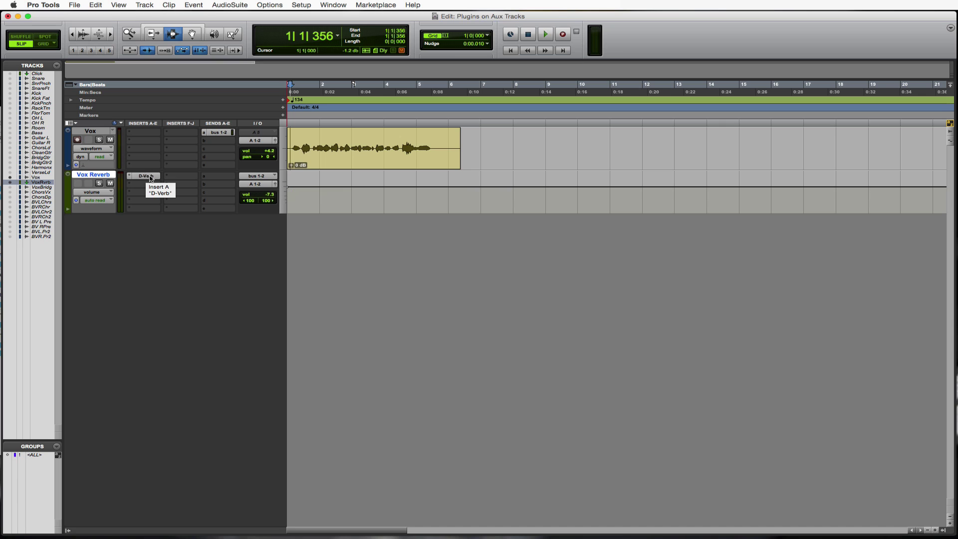
# Step: Compare playback of the vocal with the Vox track's bus 1-2 send muted and unmuted
pyautogui.click(220, 134)
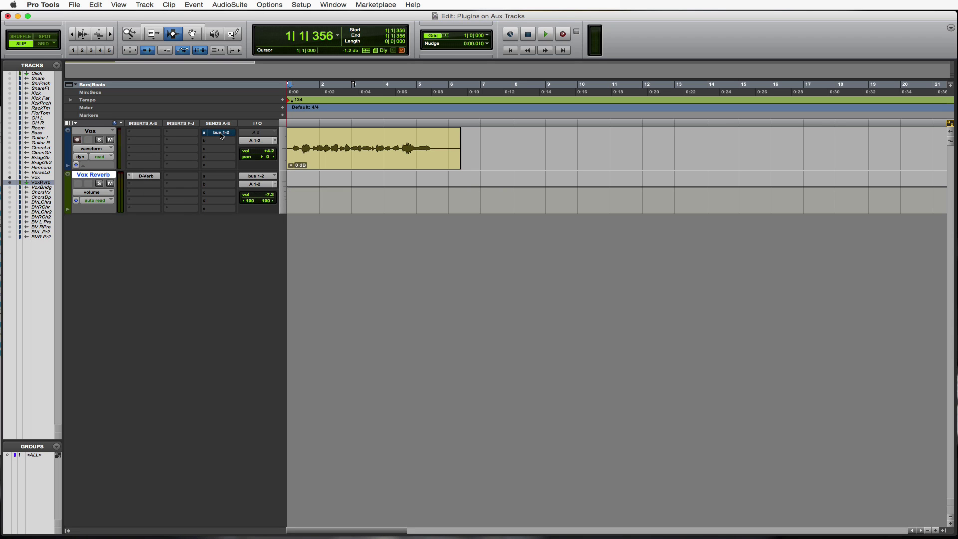
pyautogui.press('space')
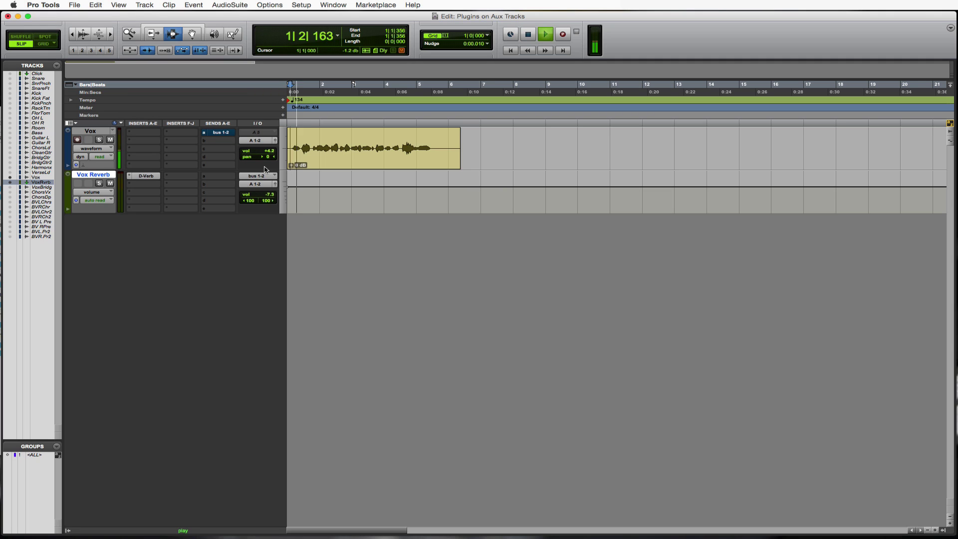
pyautogui.press('space')
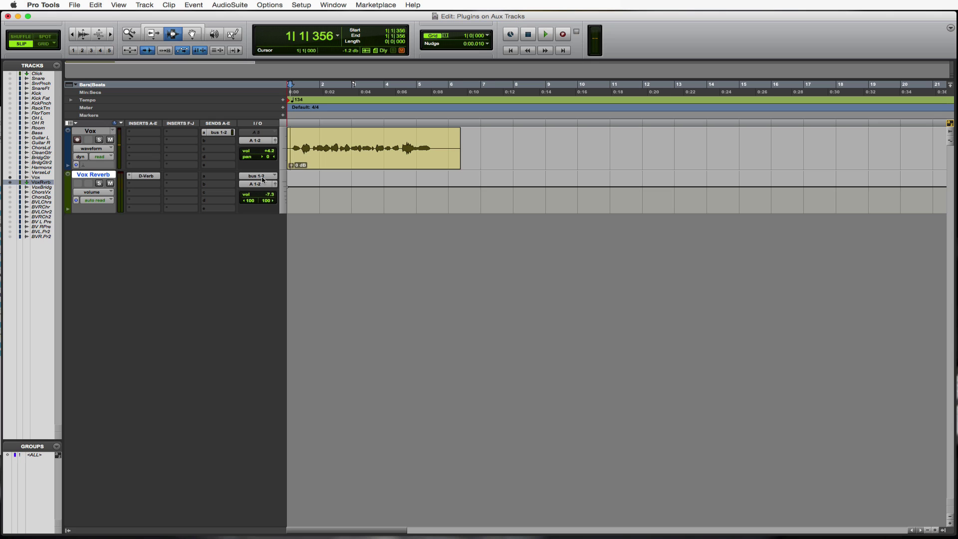
pyautogui.press('space')
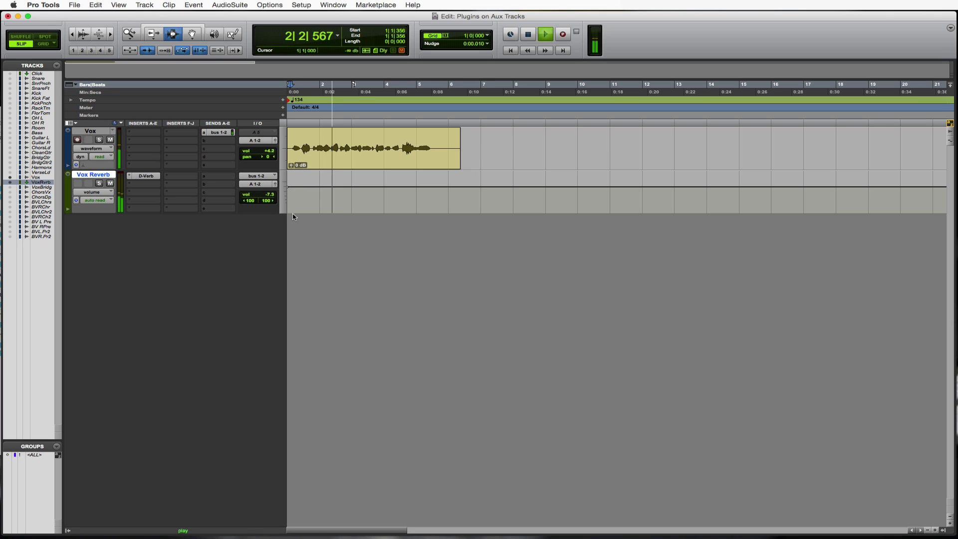
pyautogui.press('space')
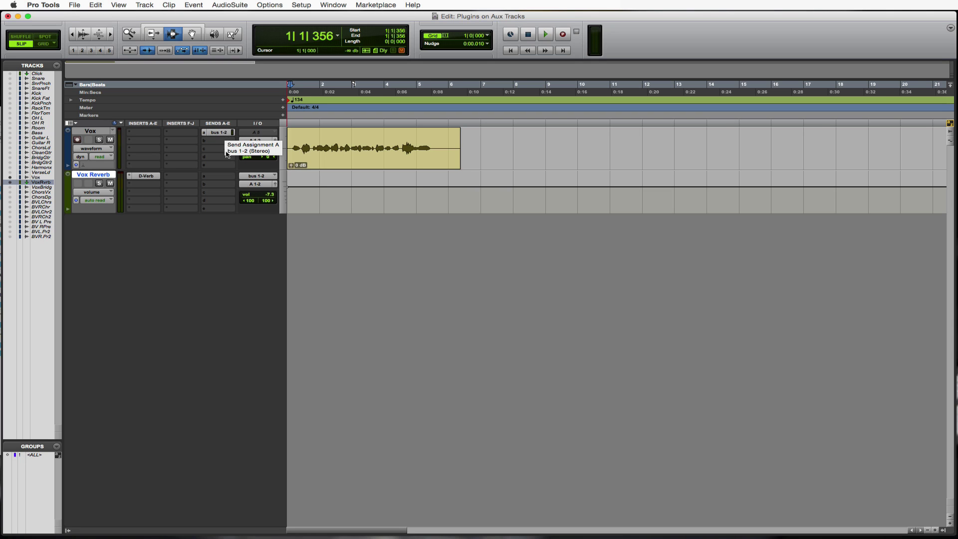
pyautogui.click(356, 194)
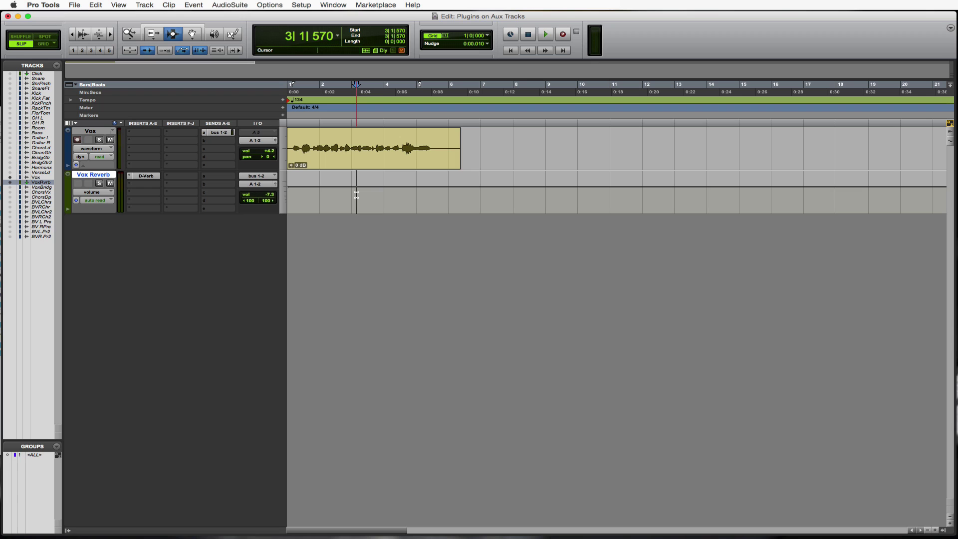